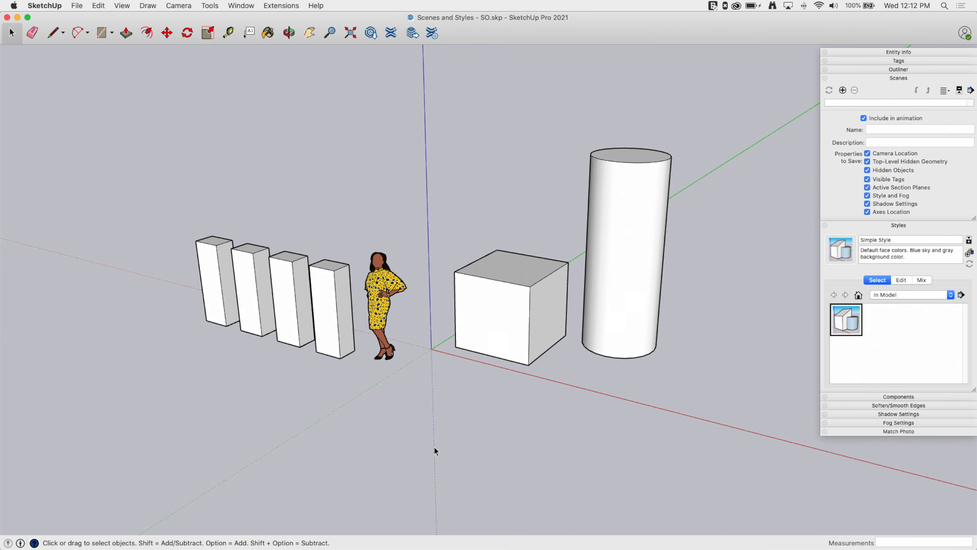
Enlarge the scene list and save a front view of the model as the first scene with all properties included
middle_drag(441, 308, 416, 343)
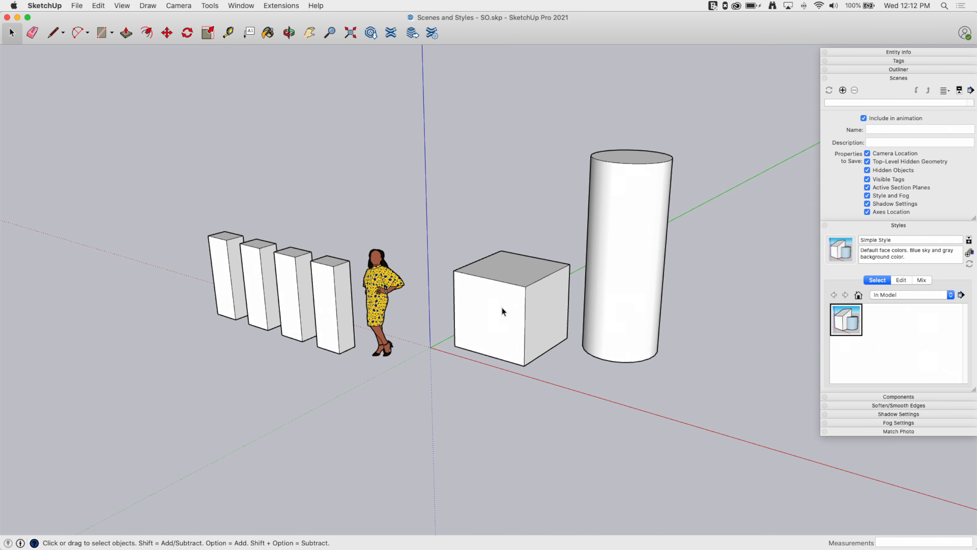
middle_drag(727, 291, 688, 243)
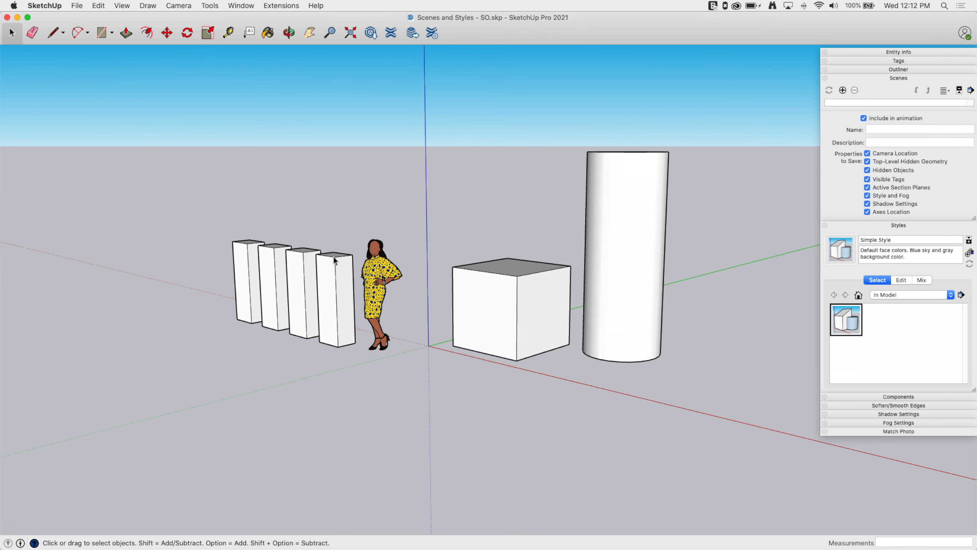
middle_drag(378, 225, 452, 200)
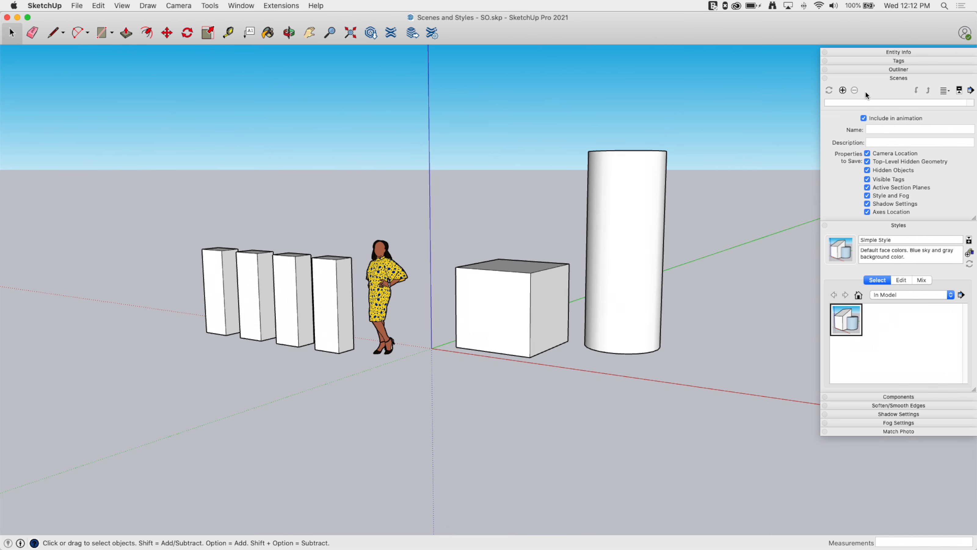
drag(974, 219, 972, 263)
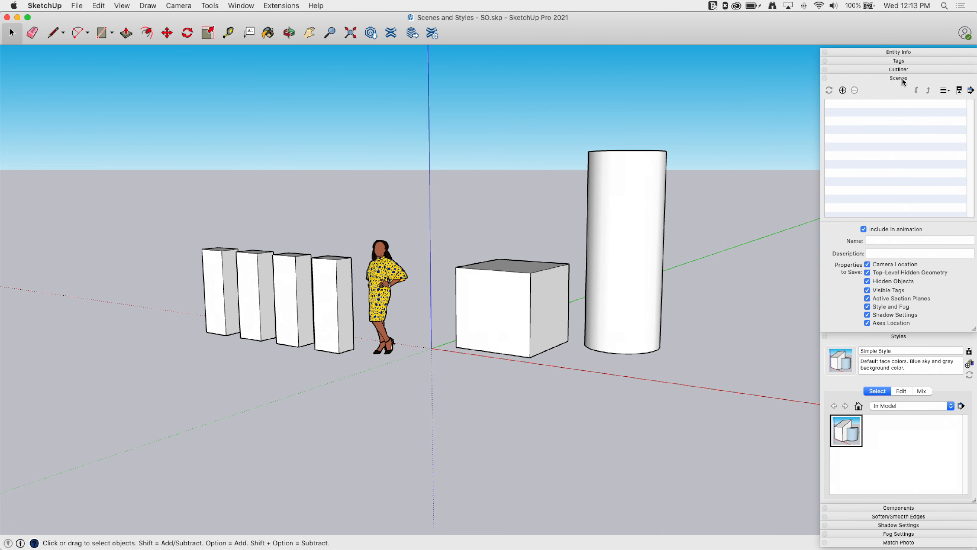
click(960, 91)
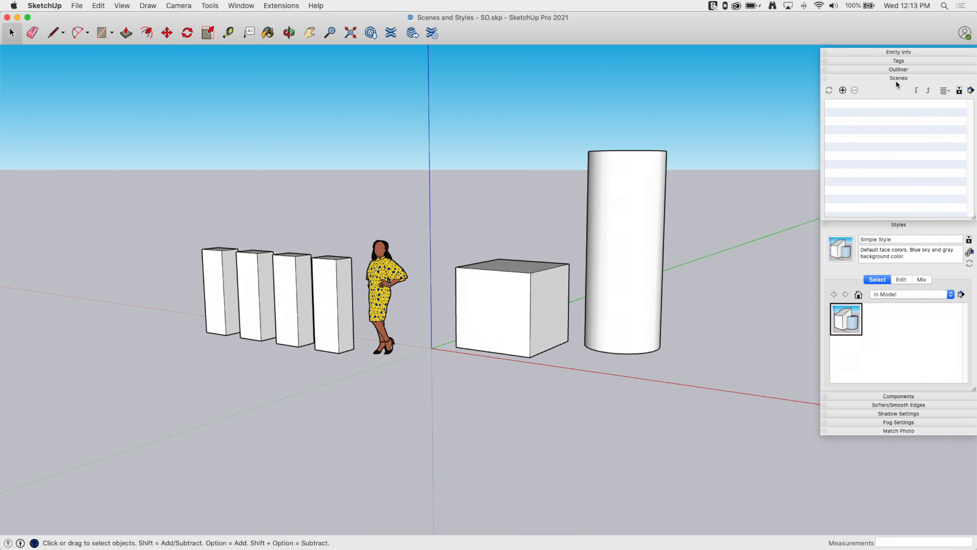
click(960, 91)
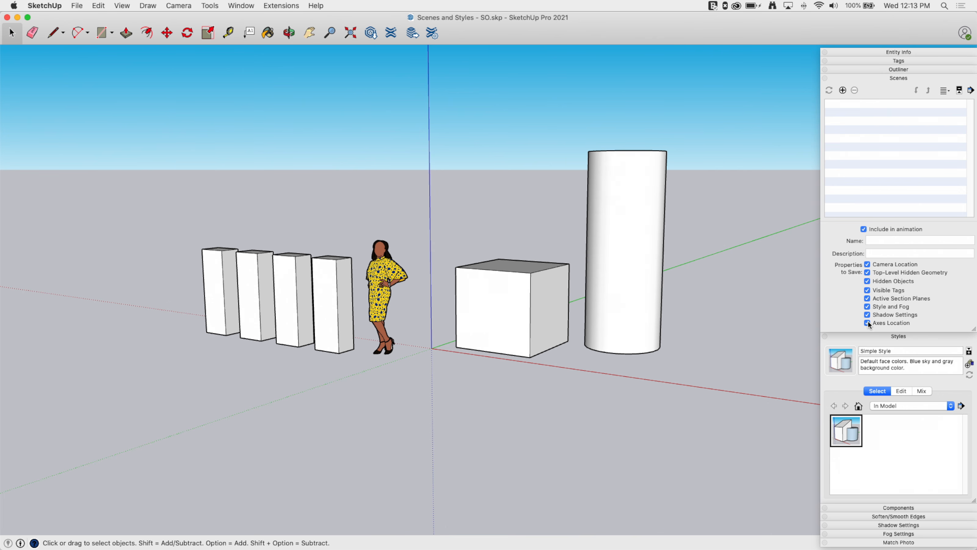
click(843, 90)
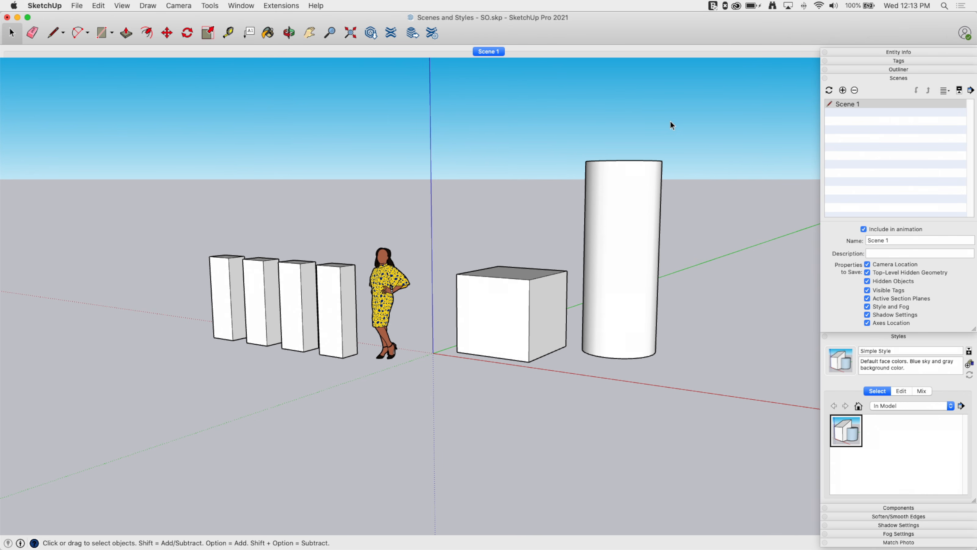
Orbit away from the saved view and recall Scene 1 to check its stored camera position
middle_drag(299, 146, 495, 253)
scroll(495, 253, up, 3)
middle_drag(736, 245, 397, 250)
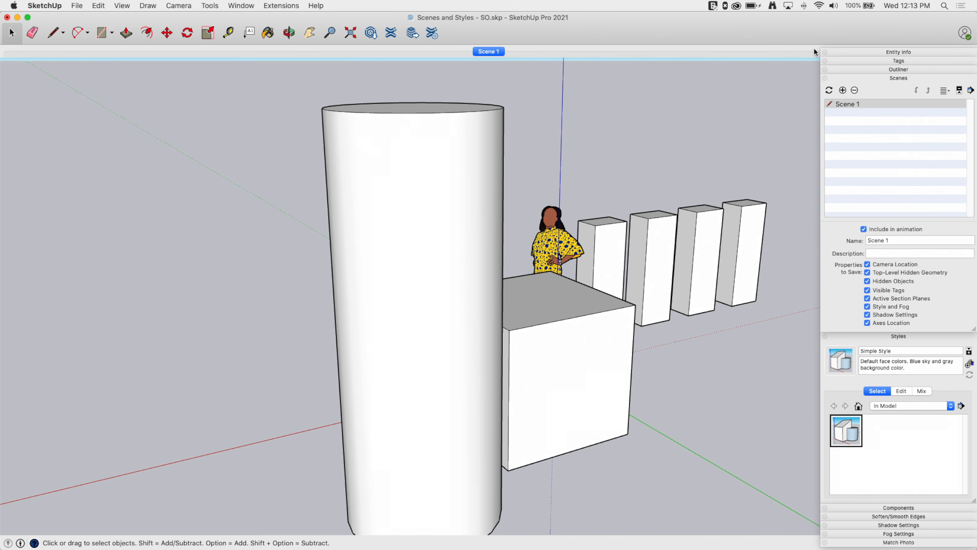
double_click(852, 105)
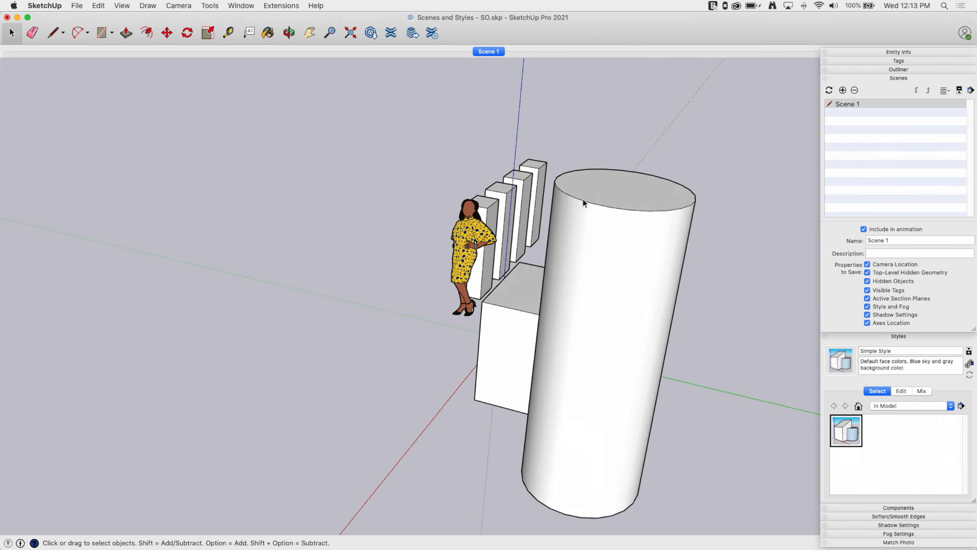
middle_drag(492, 166, 350, 245)
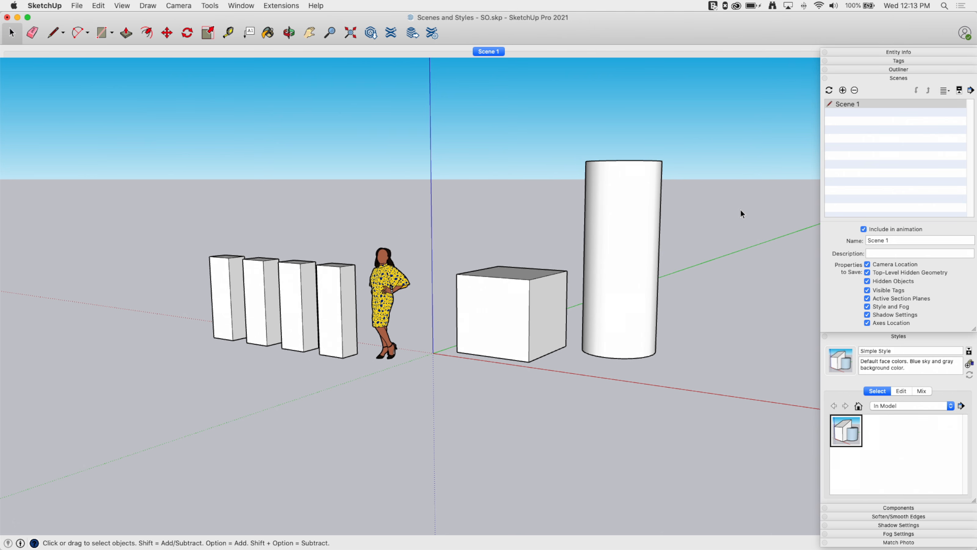
Apply the Brush Strokes style from Sketchy Edges to a view from the opposite side and save it as a second scene
middle_drag(752, 198, 246, 218)
middle_drag(701, 244, 349, 227)
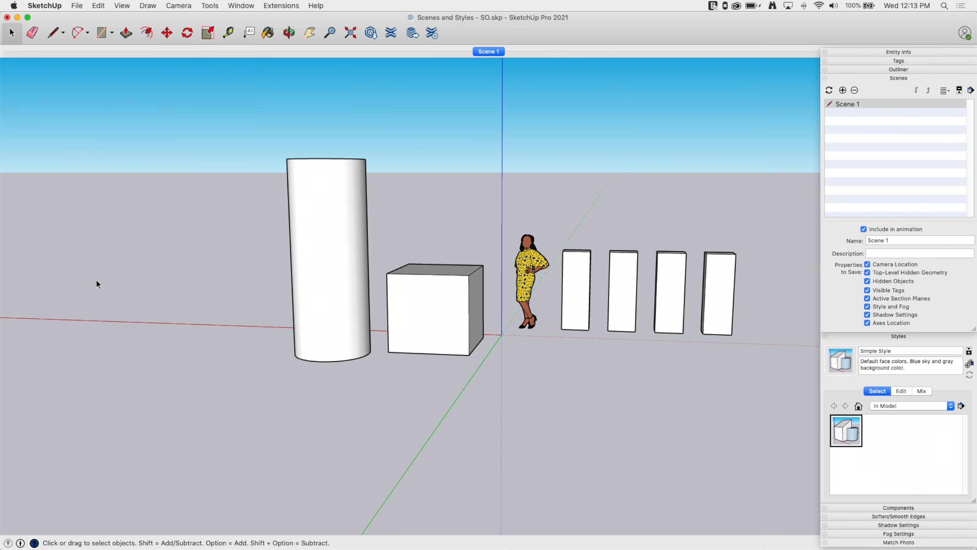
scroll(312, 260, up, 2)
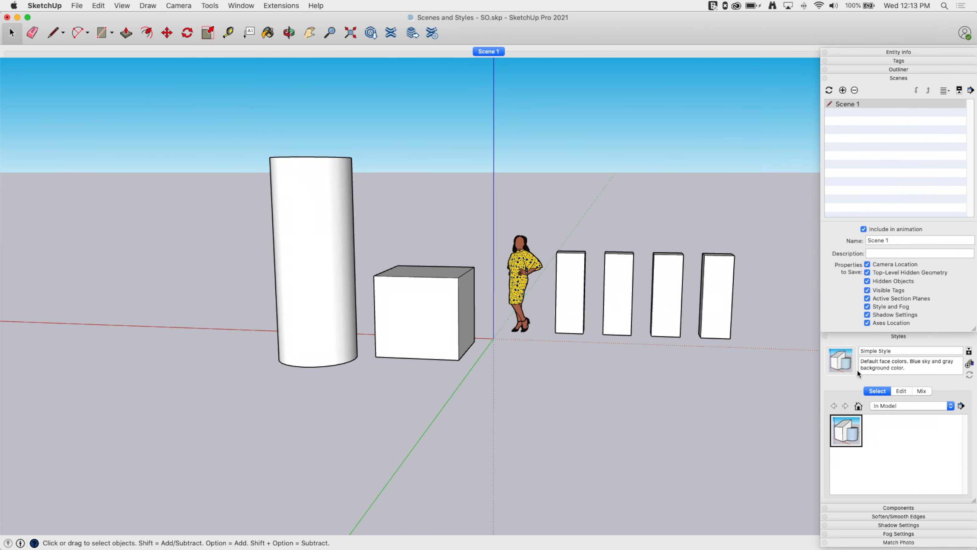
click(898, 405)
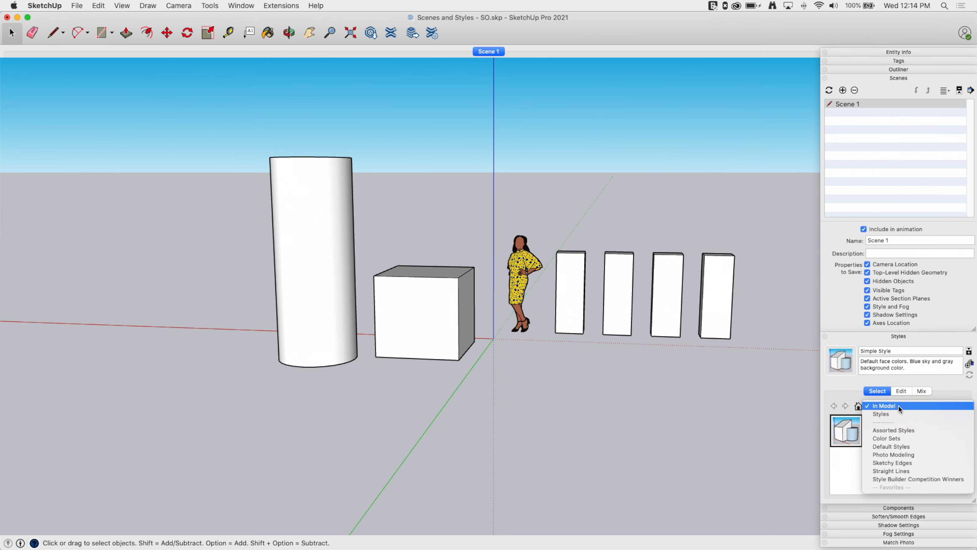
click(923, 461)
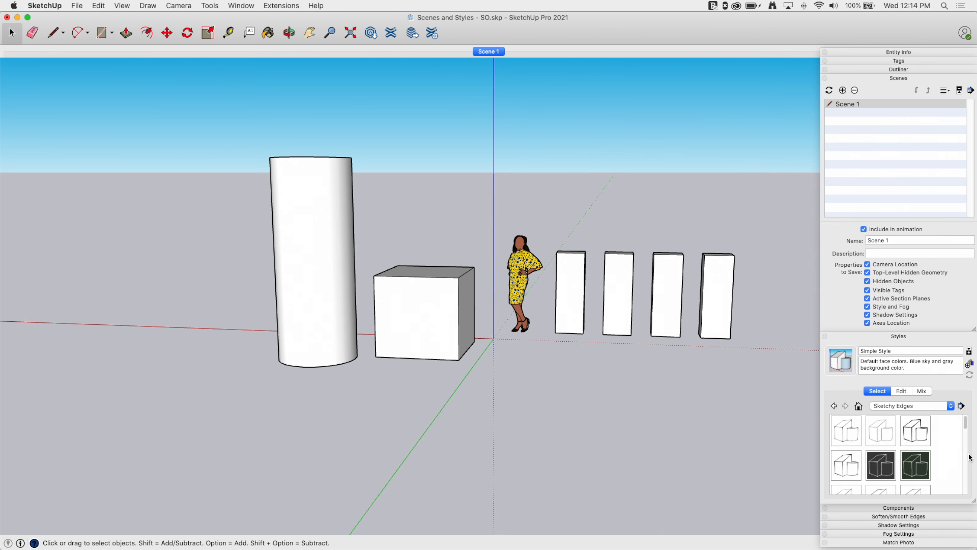
click(844, 467)
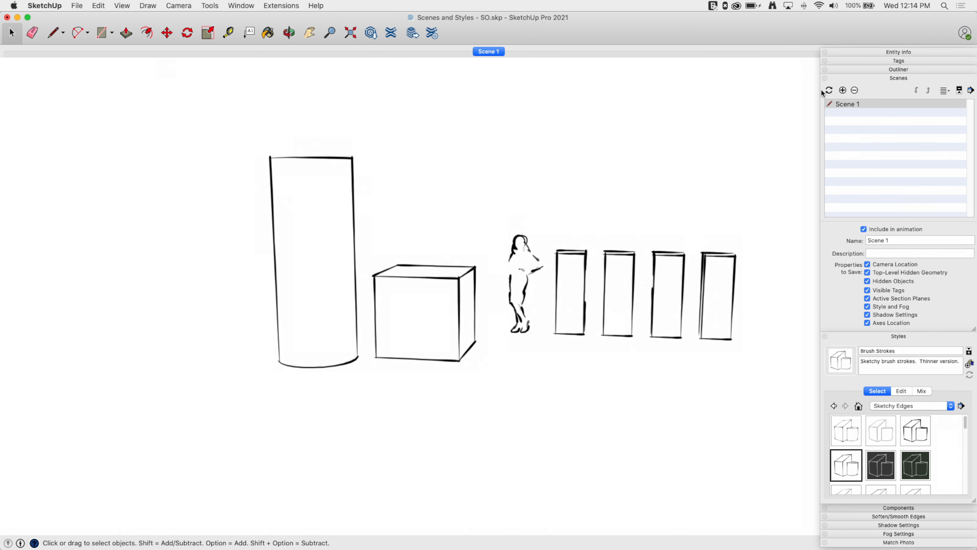
click(842, 91)
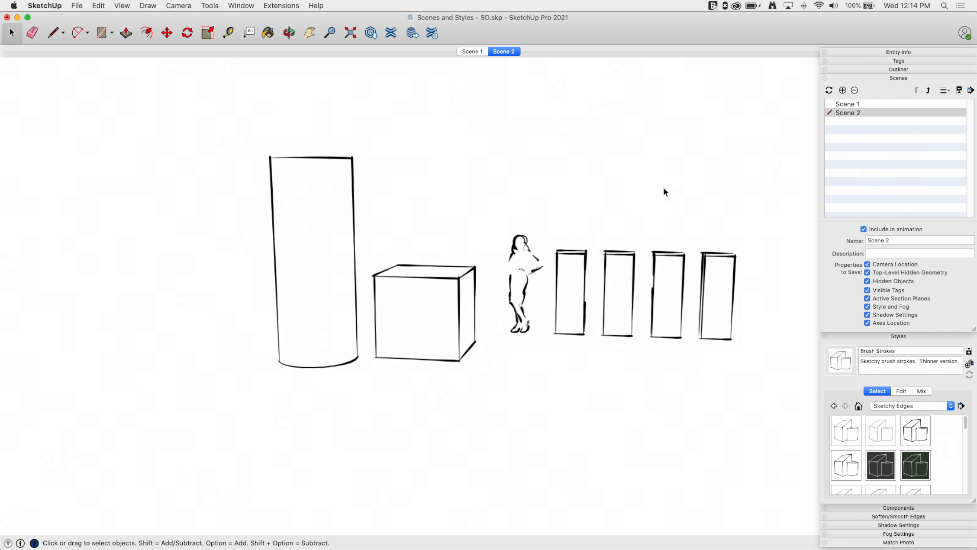
Switch back and forth between Scene 1 and Scene 2 to compare them, and list the styles in the model
click(472, 52)
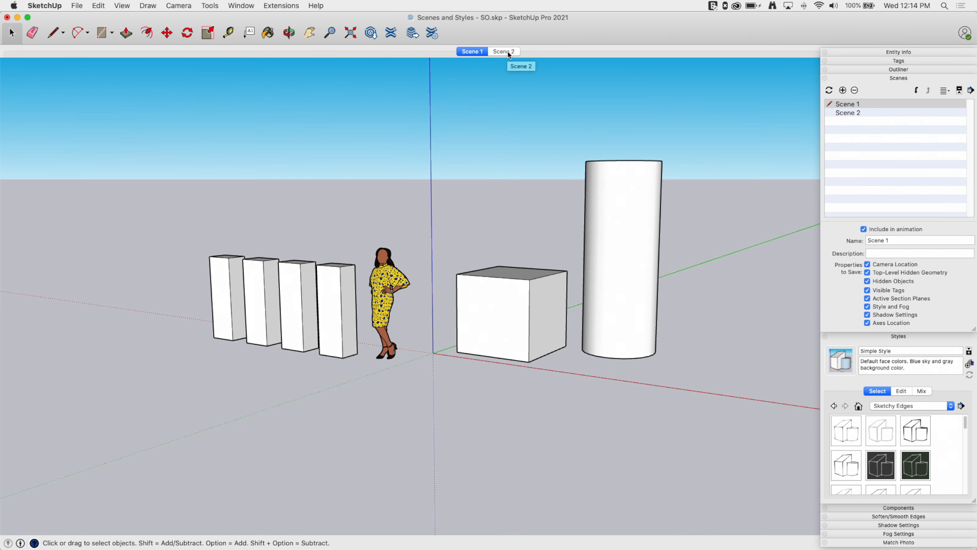
click(507, 52)
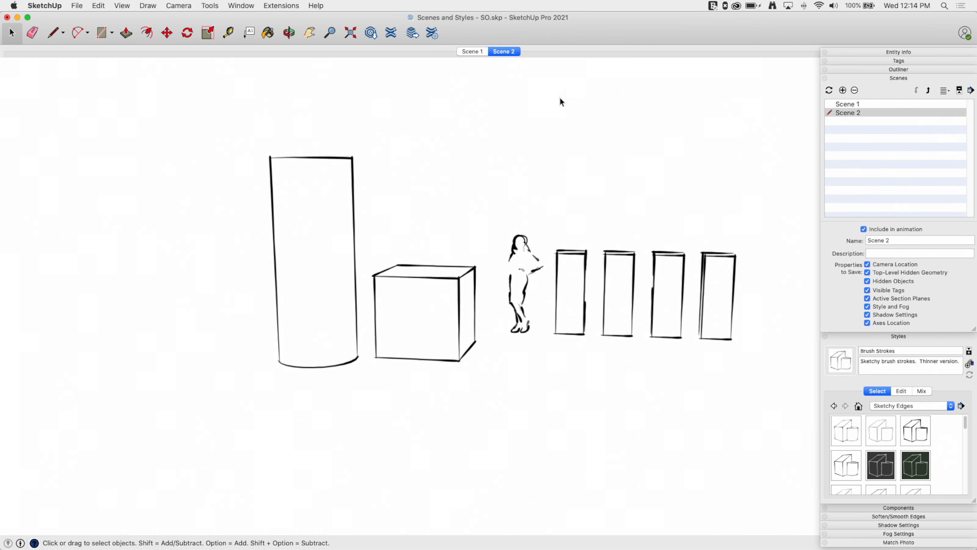
click(473, 51)
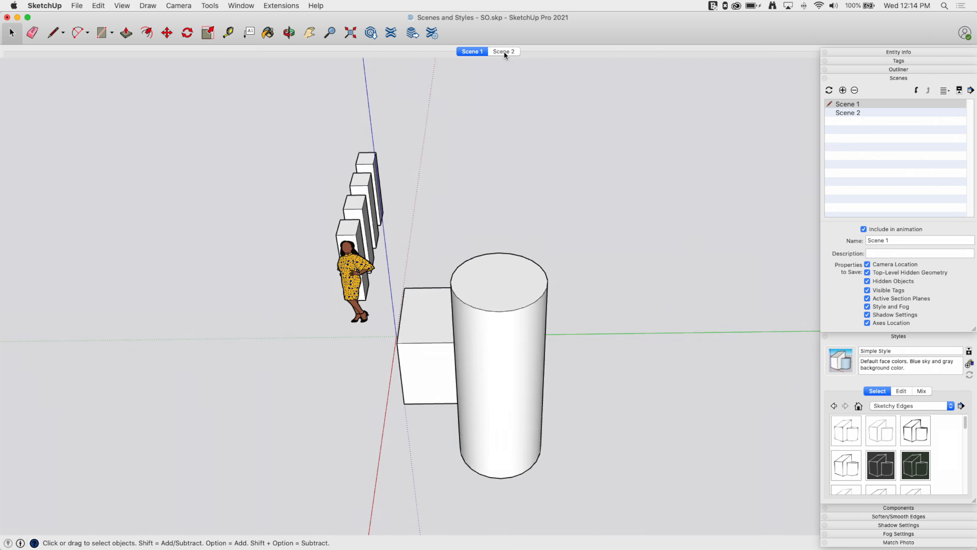
click(504, 52)
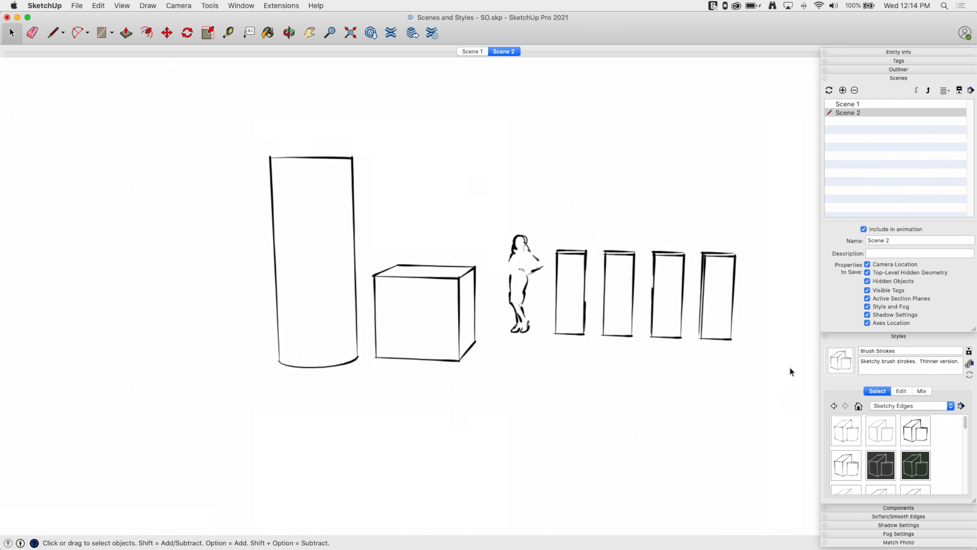
click(858, 407)
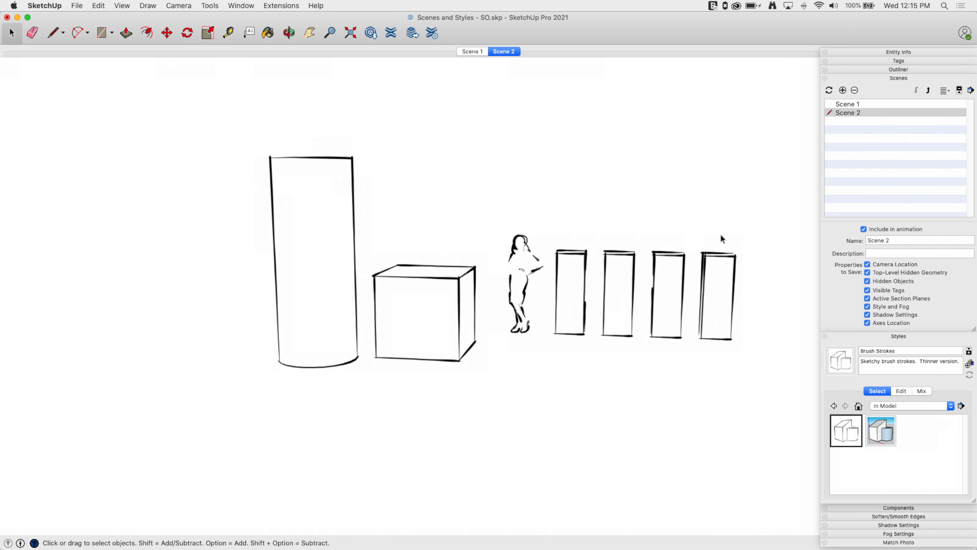
Turn on the sky in the Brush Strokes style's background settings and frame the model in a new low view with the horizon
middle_drag(749, 220, 555, 294)
scroll(147, 284, down, 3)
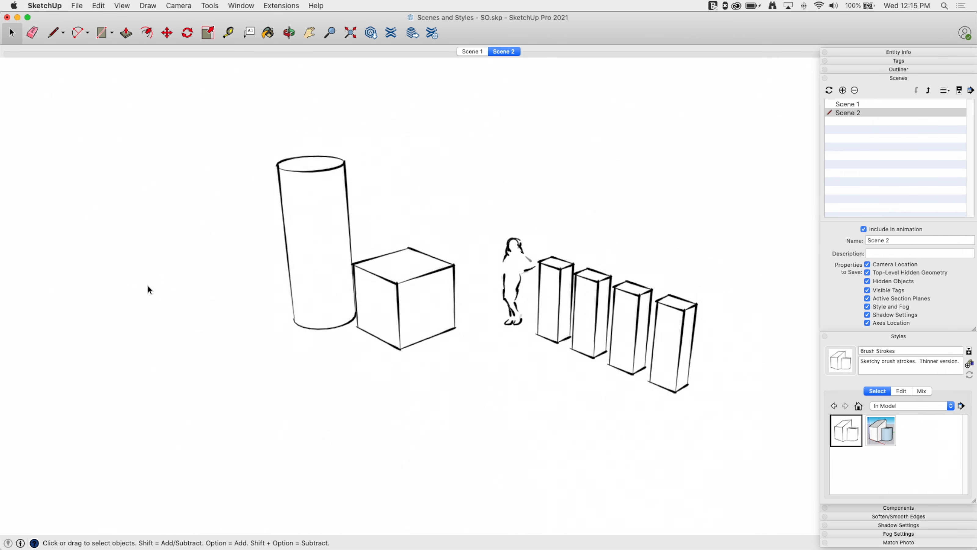
scroll(635, 318, up, 5)
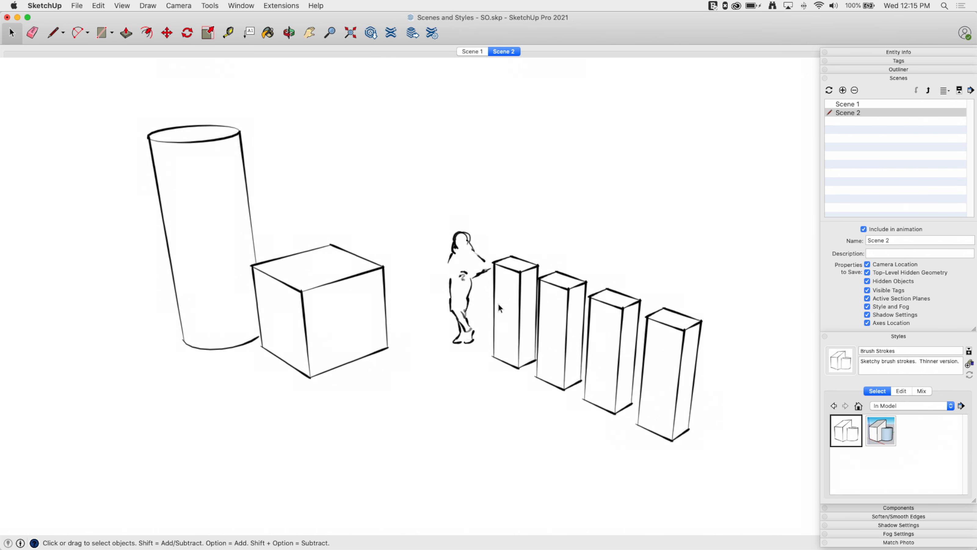
middle_drag(548, 295, 547, 195)
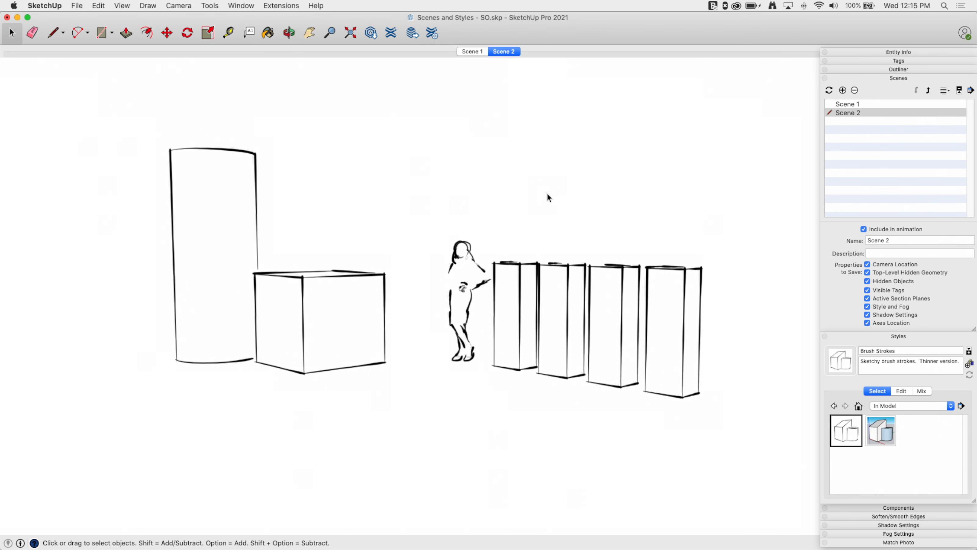
middle_drag(446, 244, 448, 256)
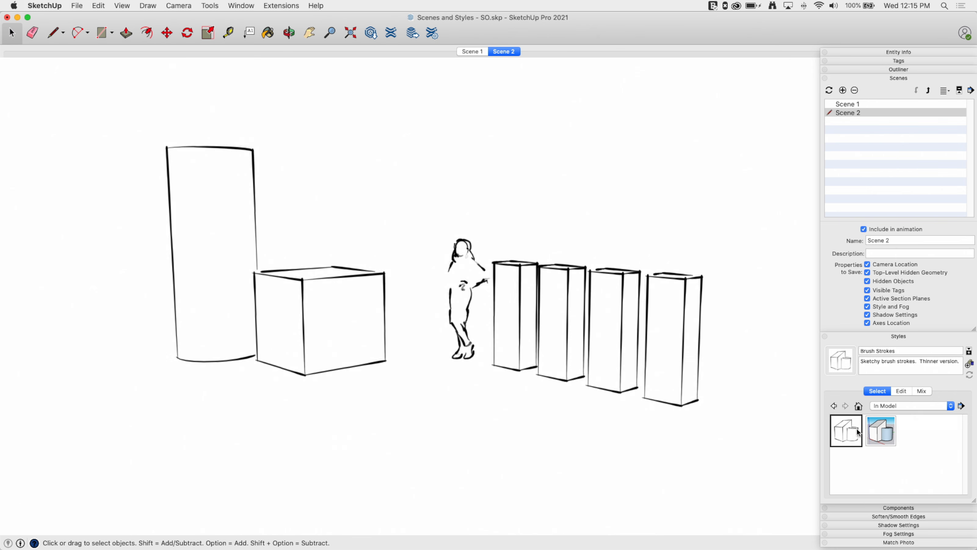
click(903, 392)
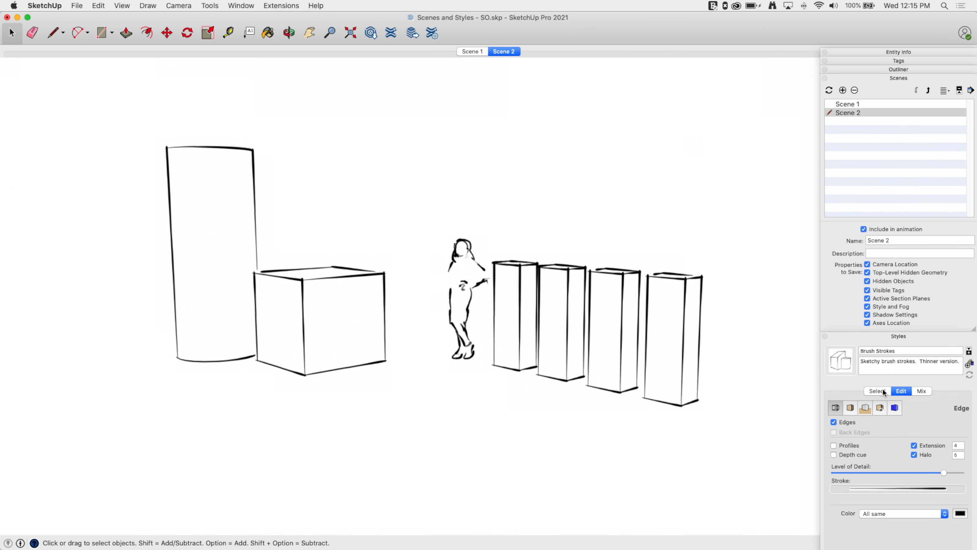
click(865, 408)
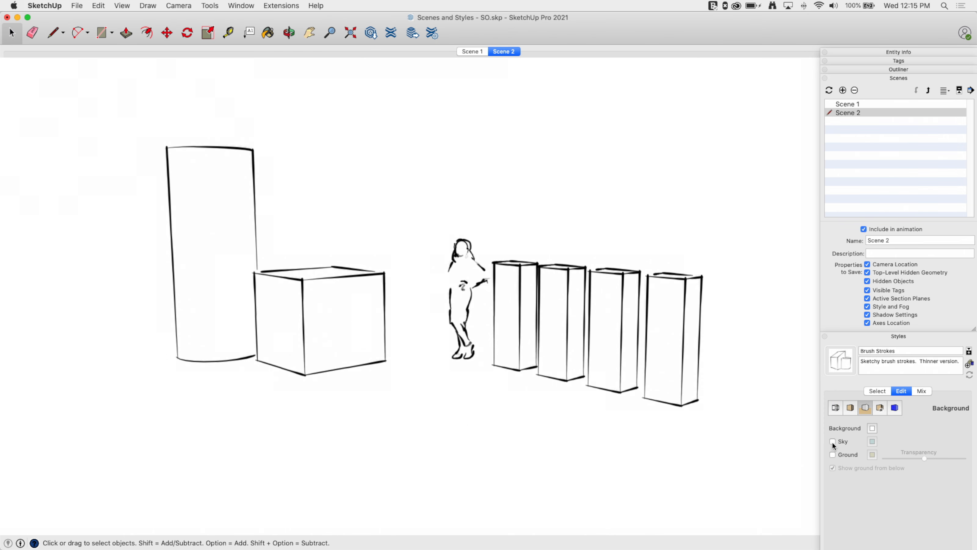
click(832, 441)
middle_drag(466, 266, 462, 220)
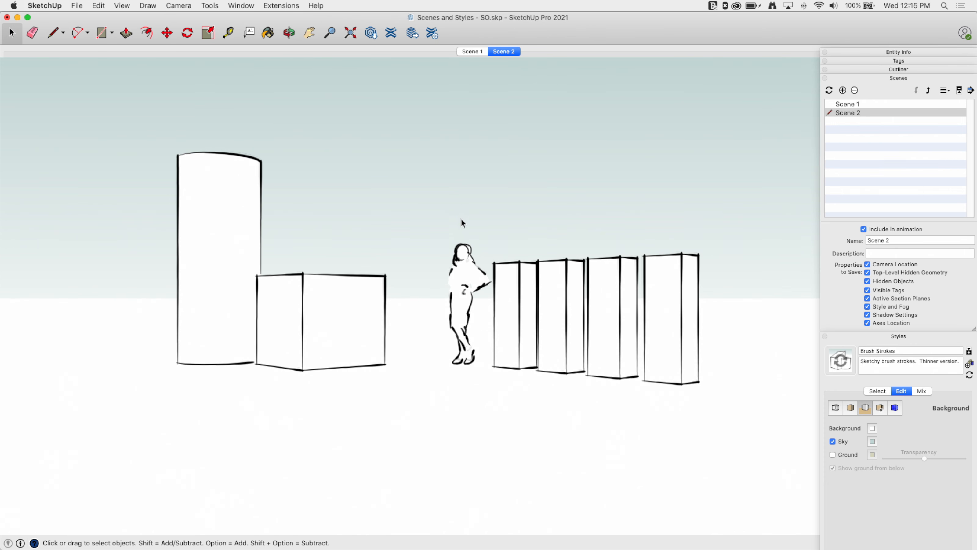
middle_drag(526, 259, 517, 256)
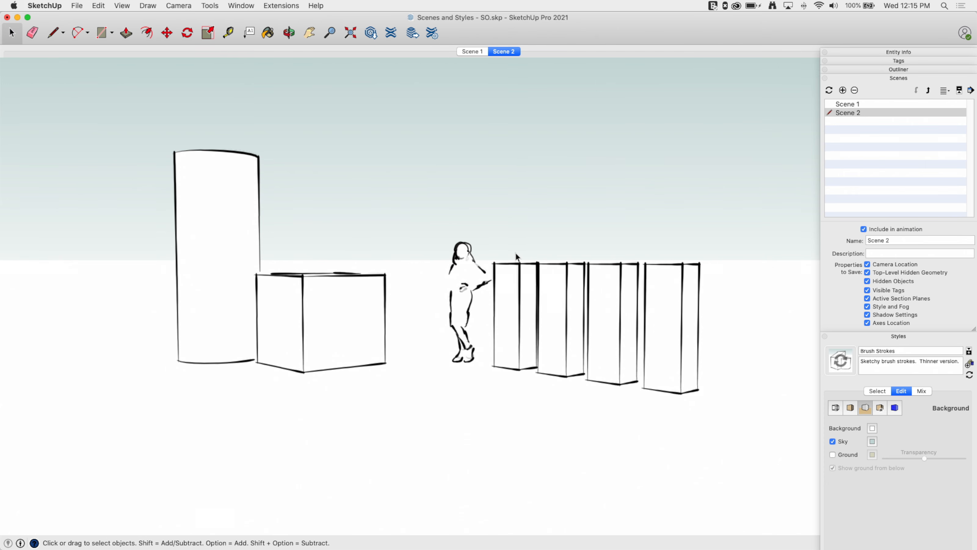
mouse_move(429, 235)
middle_down()
mouse_move(429, 222)
mouse_move(429, 231)
middle_up()
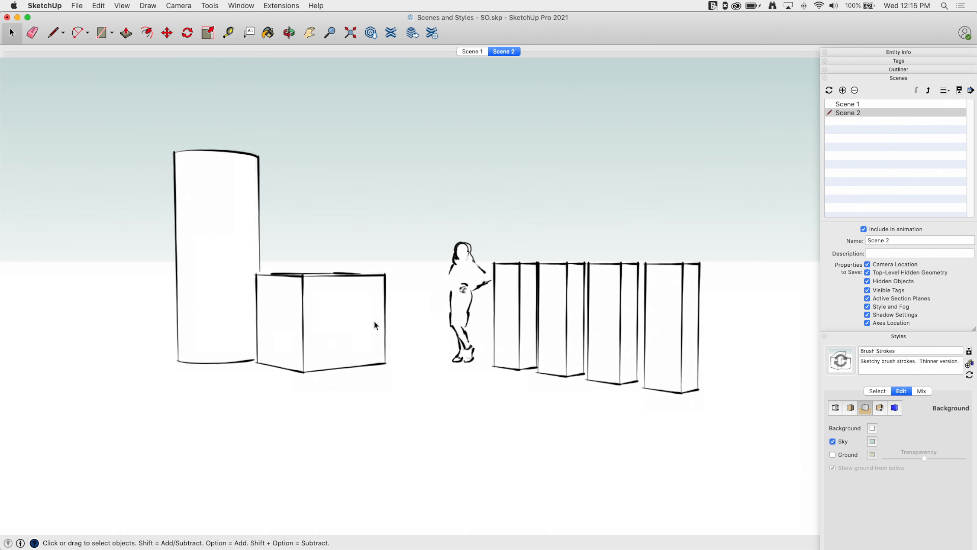
Set the model's face style to shaded with textures
click(123, 6)
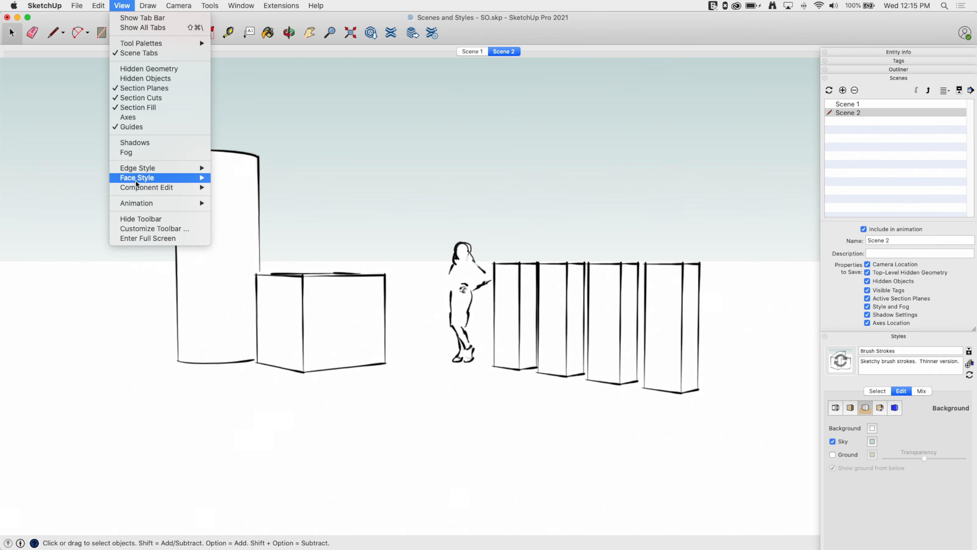
mouse_move(136, 183)
click(271, 224)
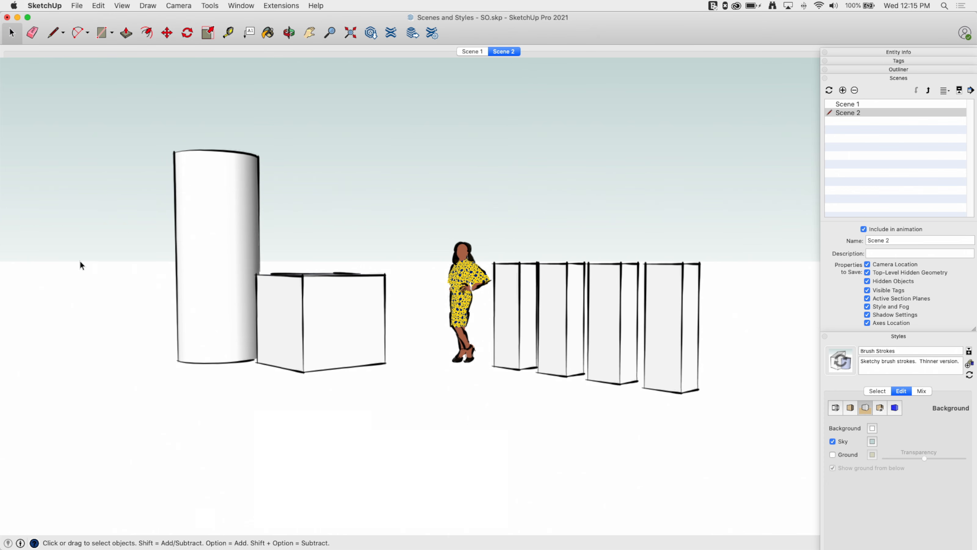
Add a third scene, saving the style changes as a new style, and show the styles in the model
click(843, 91)
drag(534, 118, 484, 92)
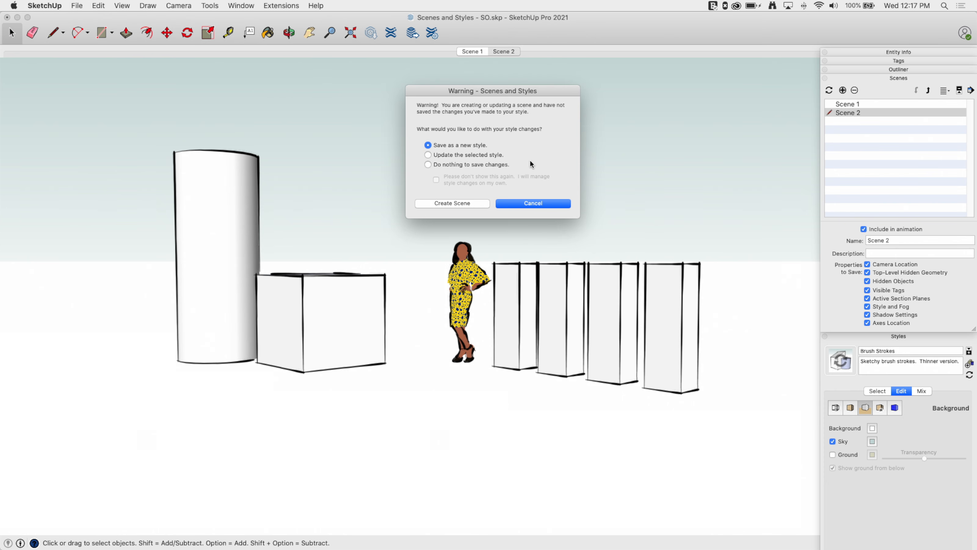
click(427, 156)
click(427, 145)
click(446, 204)
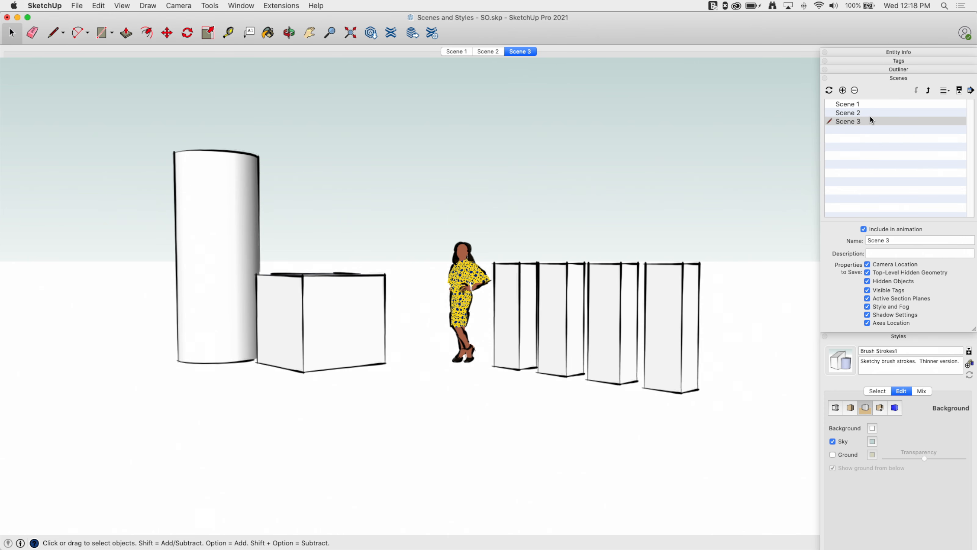
click(875, 390)
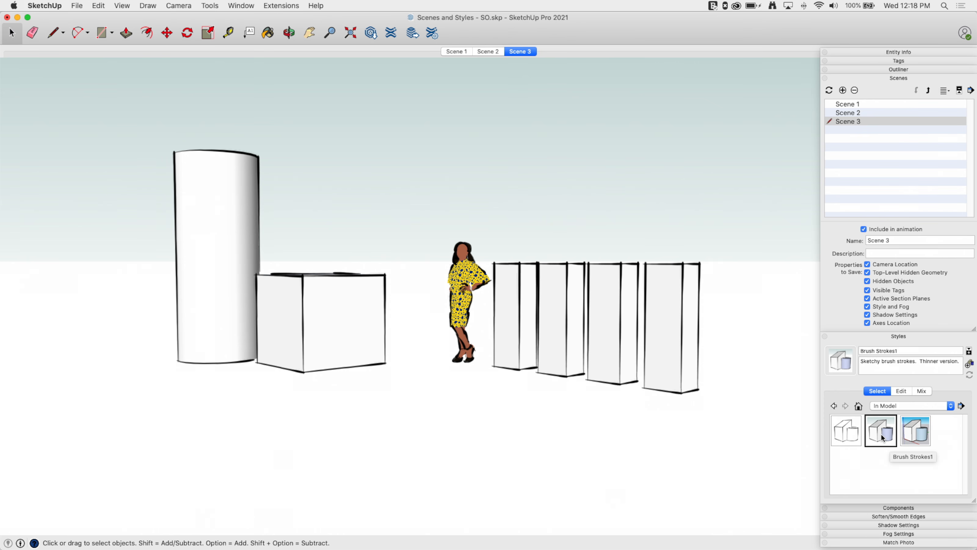
Try to rename the Brush Strokes1 style as "Brush Strokes w/ Color"
click(898, 350)
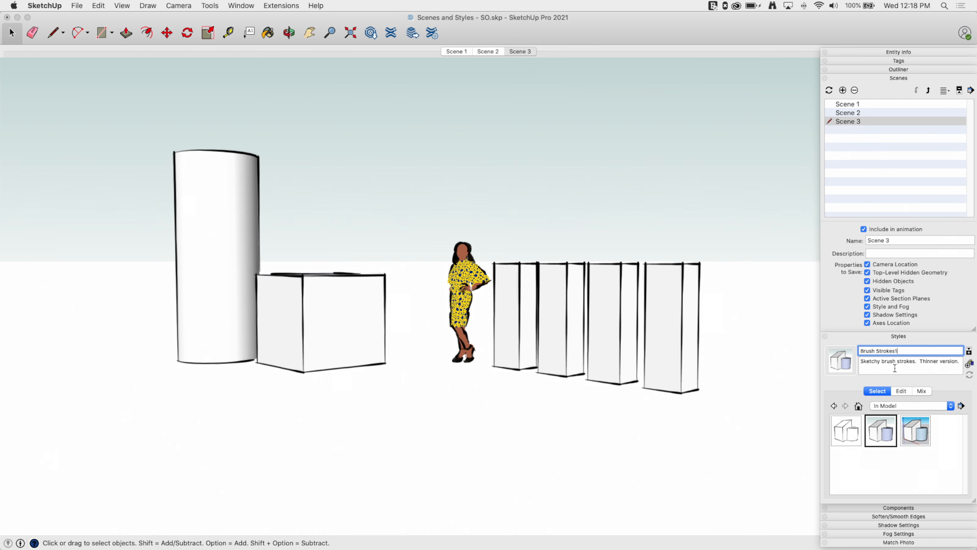
key(BackSpace)
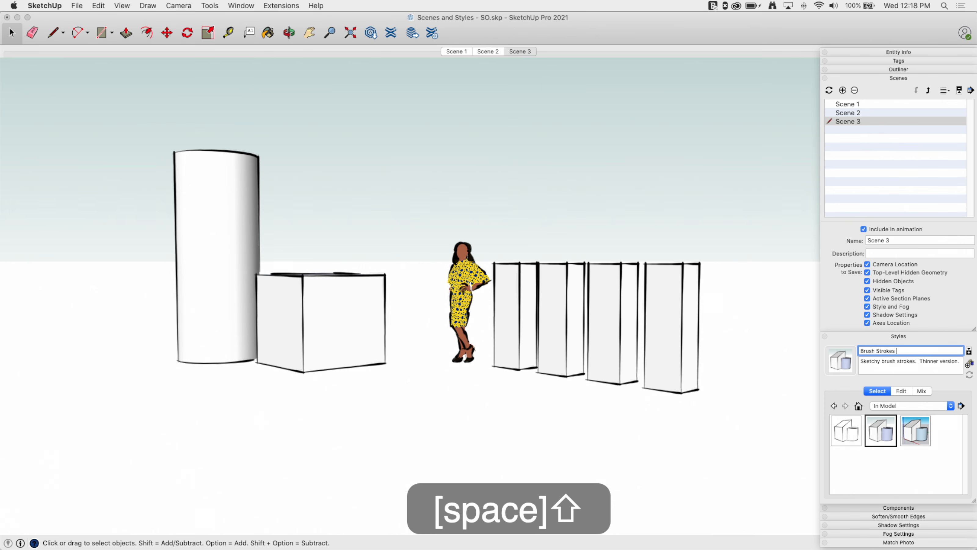
text(w/ Color)
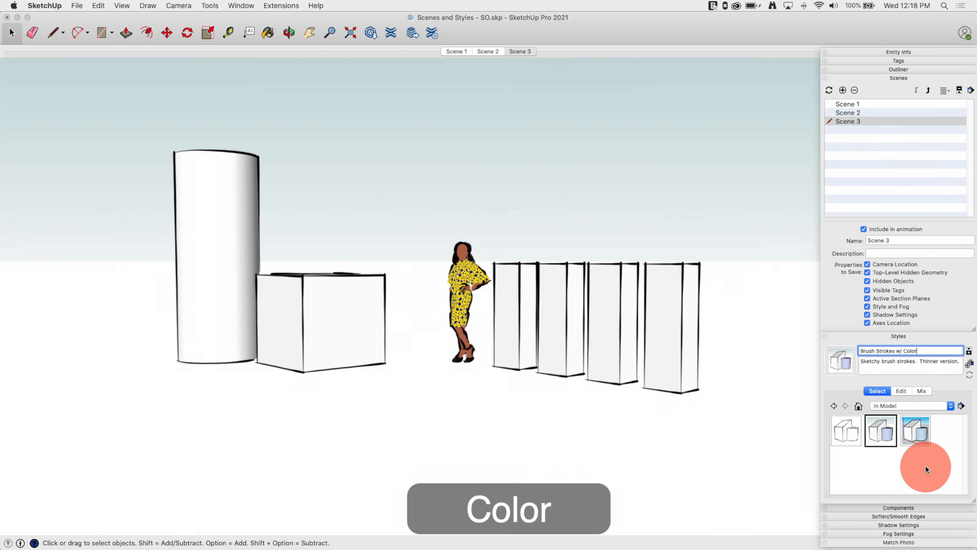
click(927, 354)
key(Return)
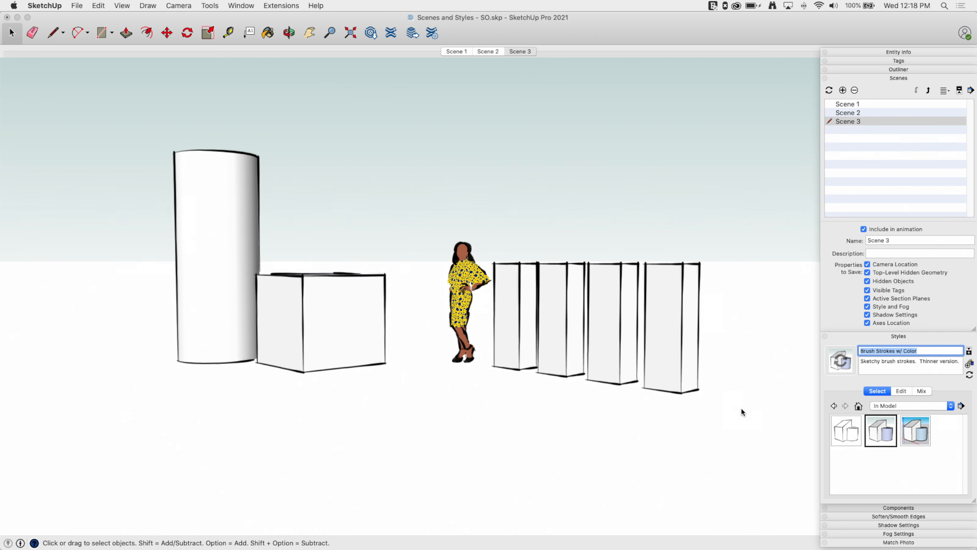
Switch through Scene 1, Scene 2 and Scene 3 and back to Scene 1 to compare their styles and views
click(454, 51)
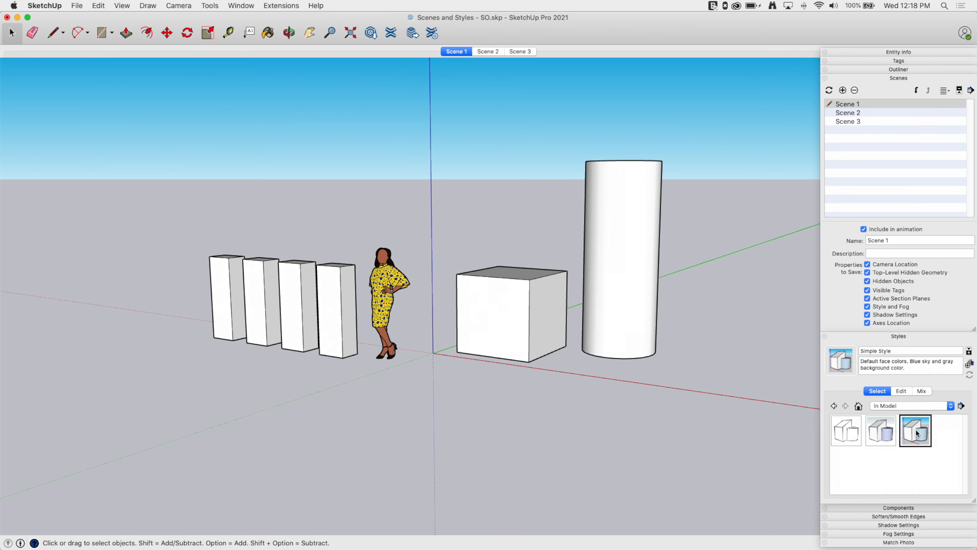
click(486, 51)
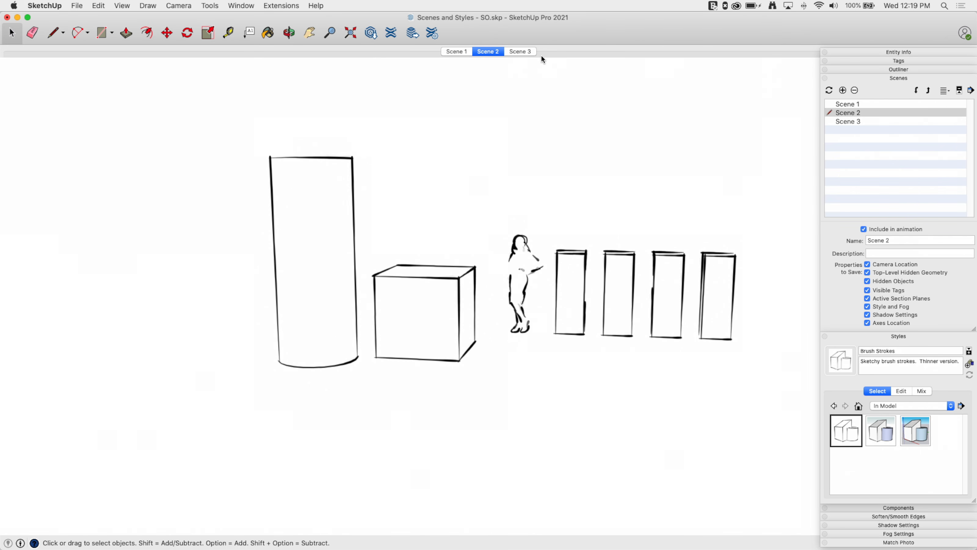
click(522, 52)
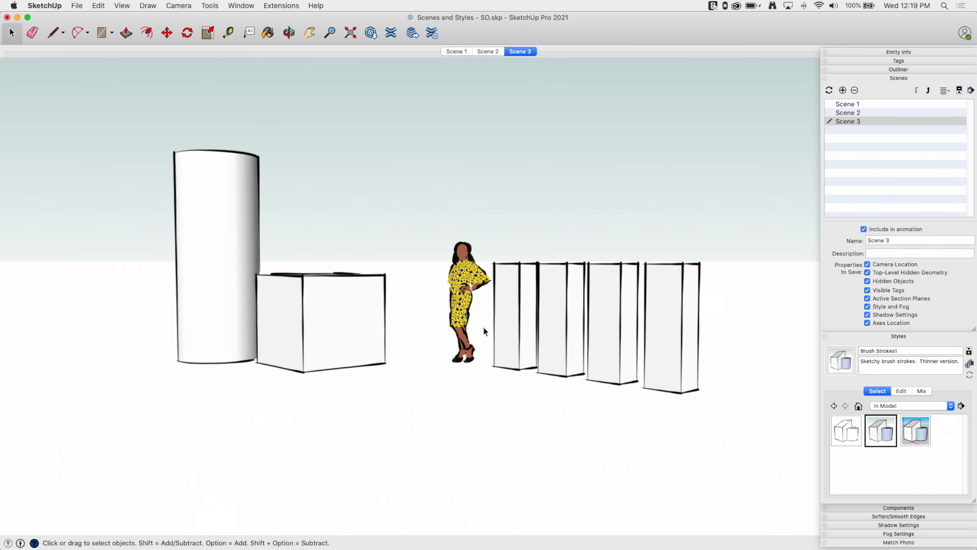
click(489, 51)
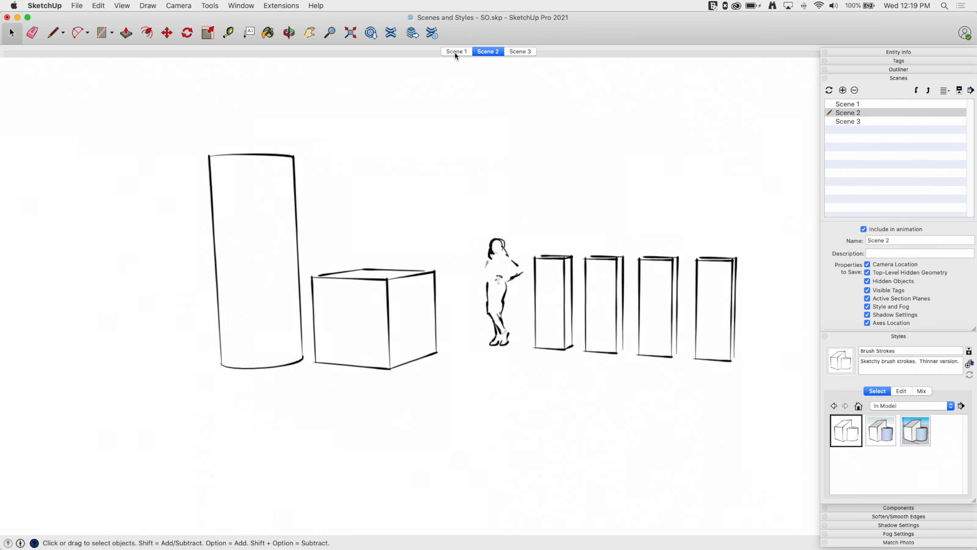
click(455, 52)
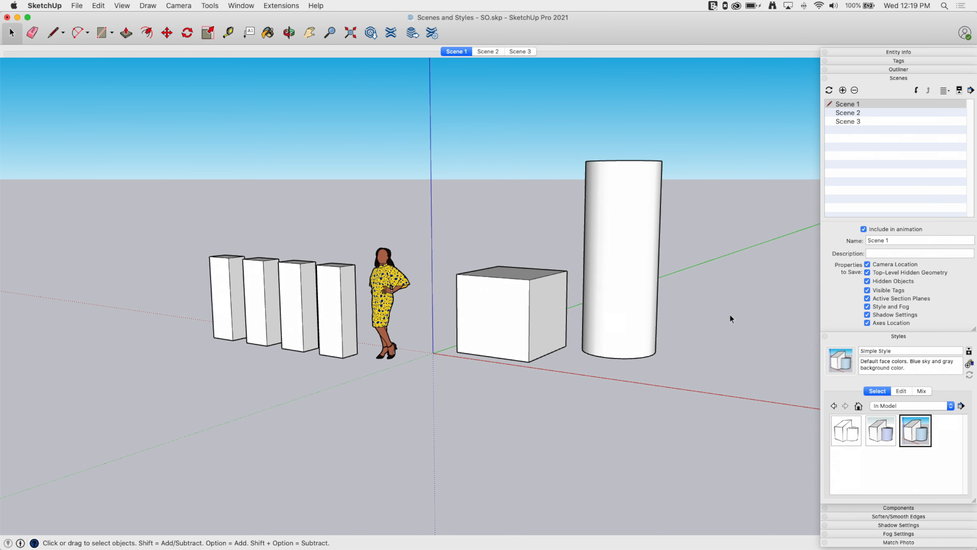
Frame the model in a low front view from Scene 1 and set the Simple Style's sky color to Spring green
middle_drag(328, 320, 526, 254)
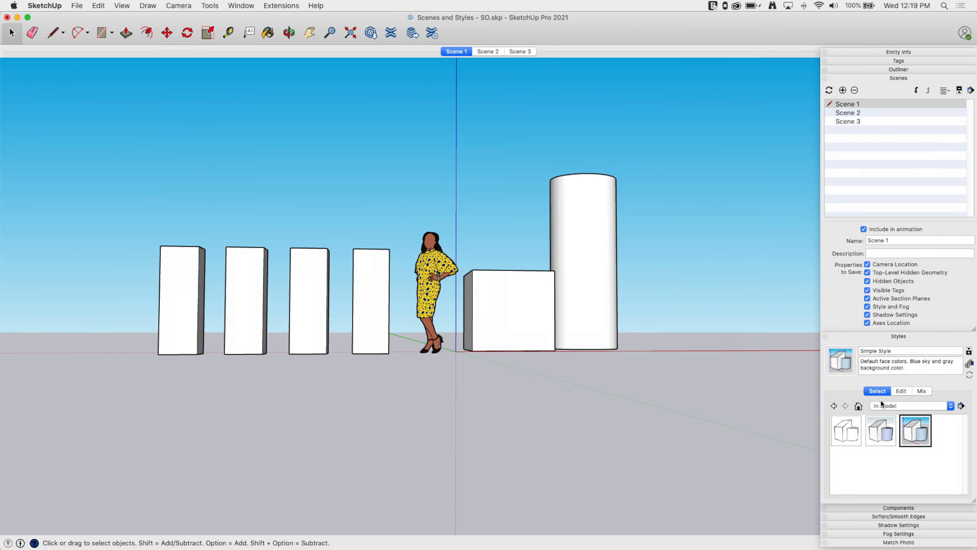
click(901, 390)
click(872, 442)
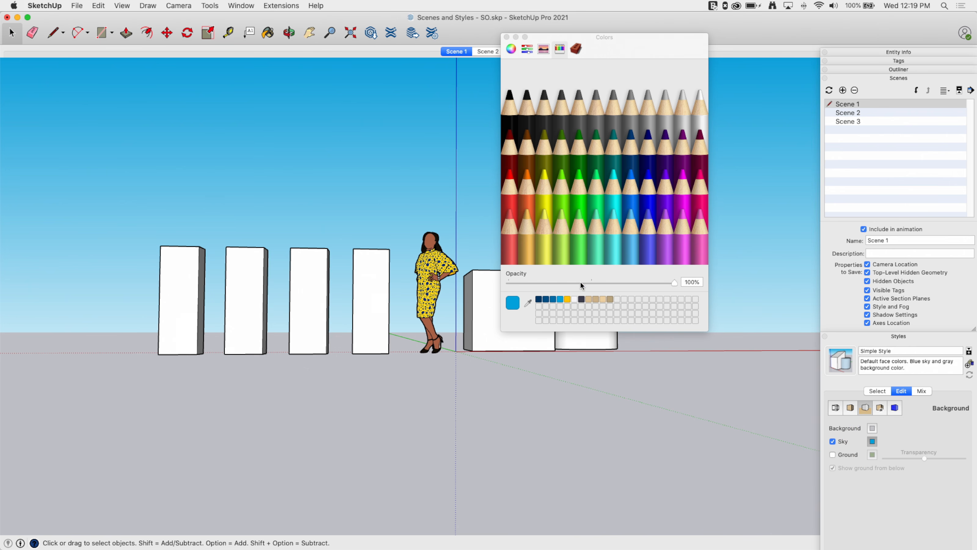
click(578, 181)
click(670, 415)
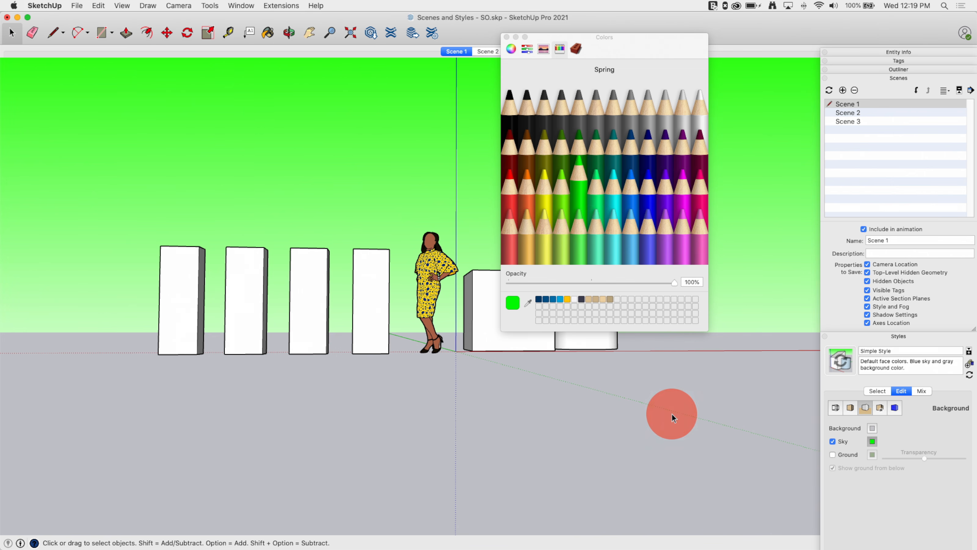
Set the Simple Style's background color to Magenta and close the color picker
click(872, 428)
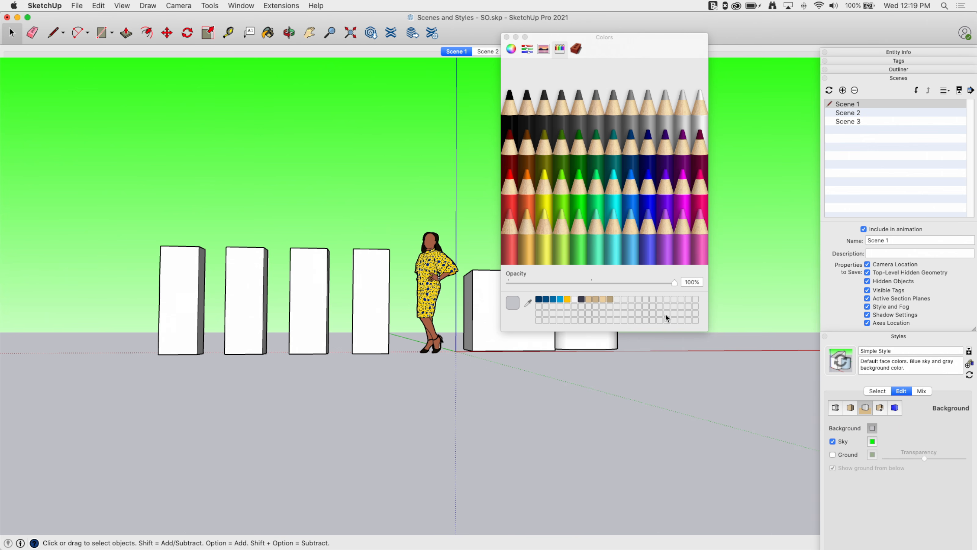
click(683, 192)
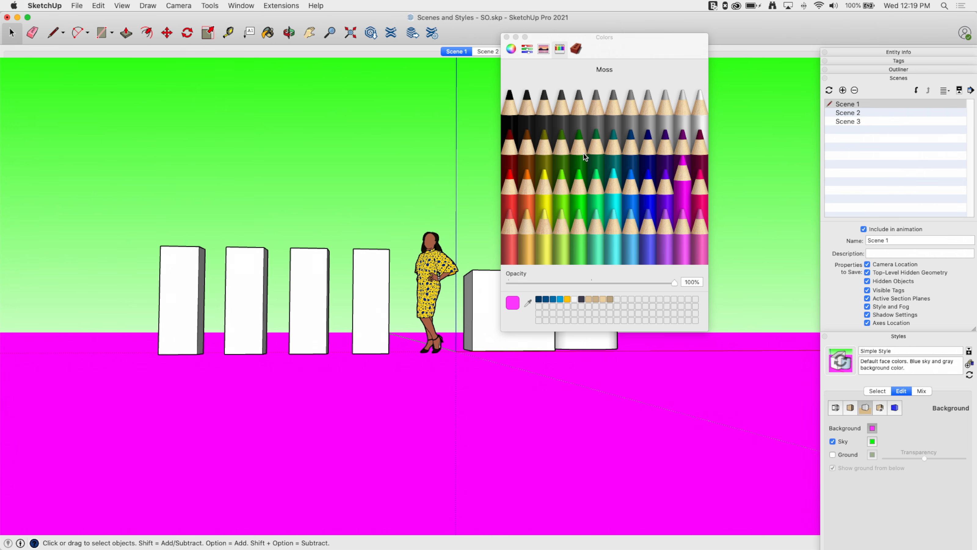
click(508, 36)
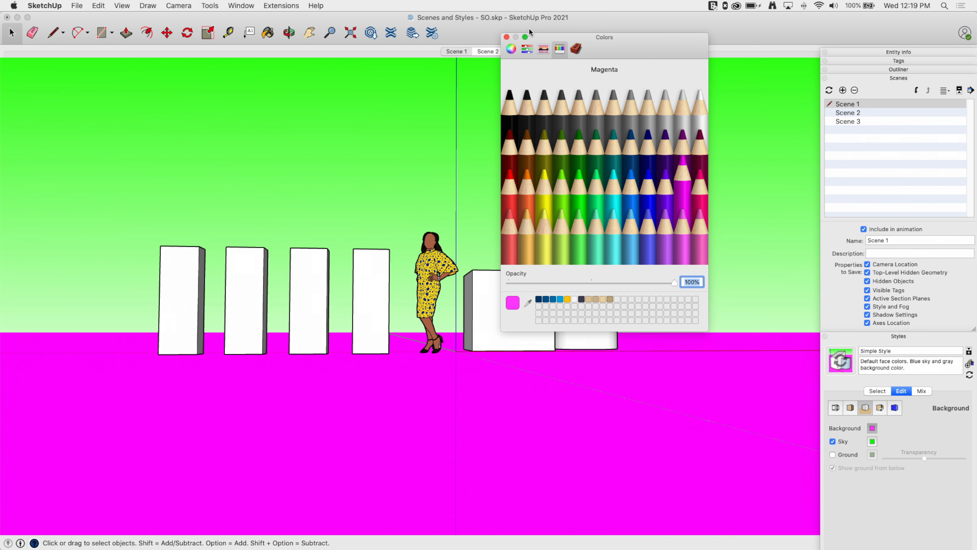
click(506, 37)
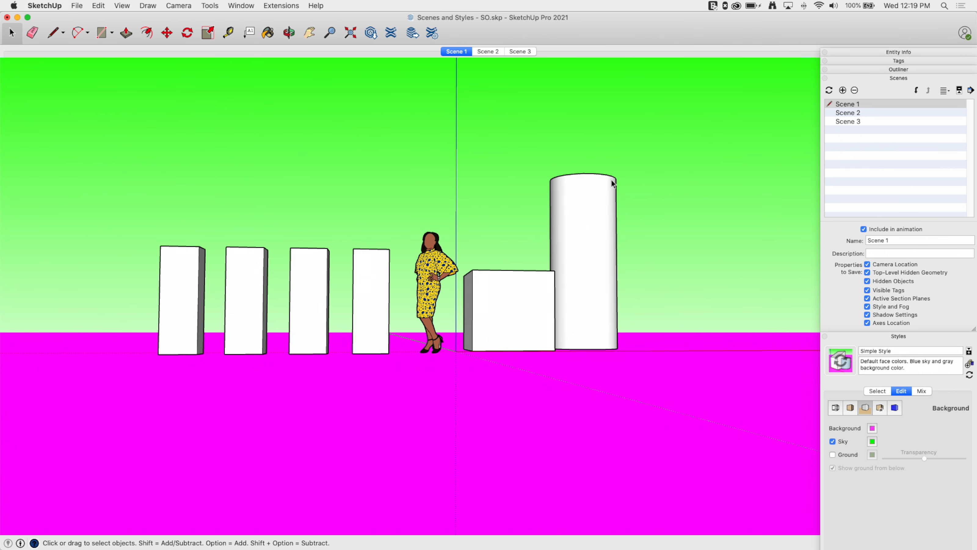
Add a fourth scene after Scene 1, saving the color changes as a new style, and show the styles in the model
click(831, 90)
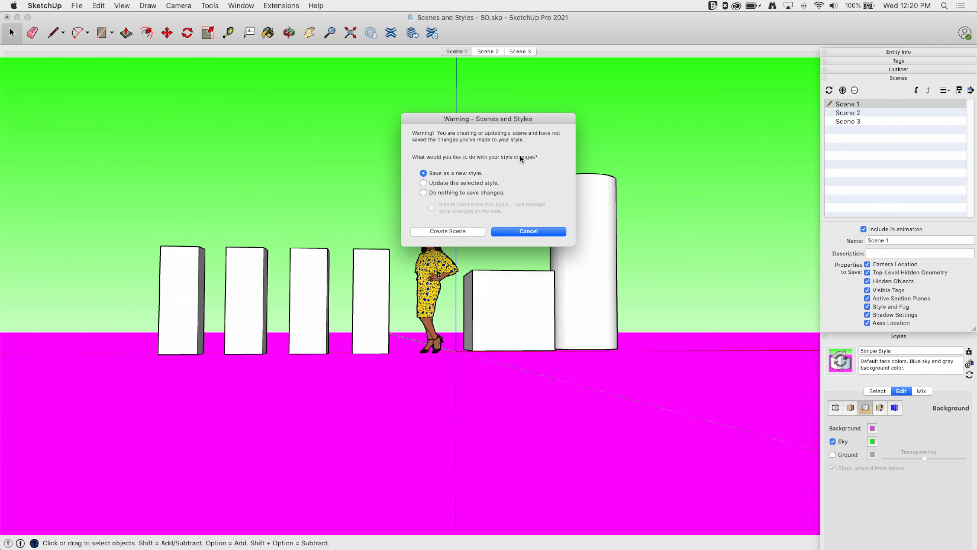
mouse_move(432, 230)
mouse_down()
mouse_move(439, 181)
mouse_move(449, 213)
mouse_move(435, 238)
mouse_up()
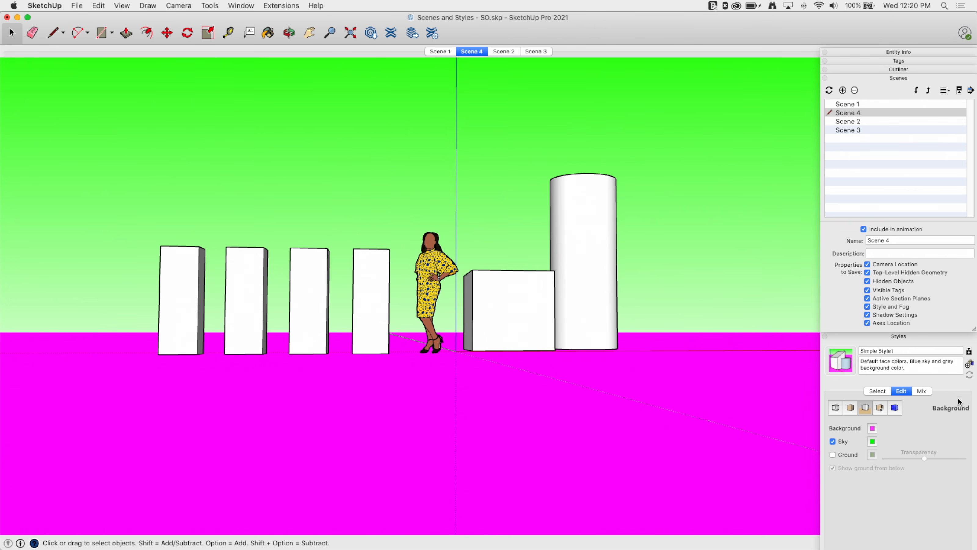
click(877, 391)
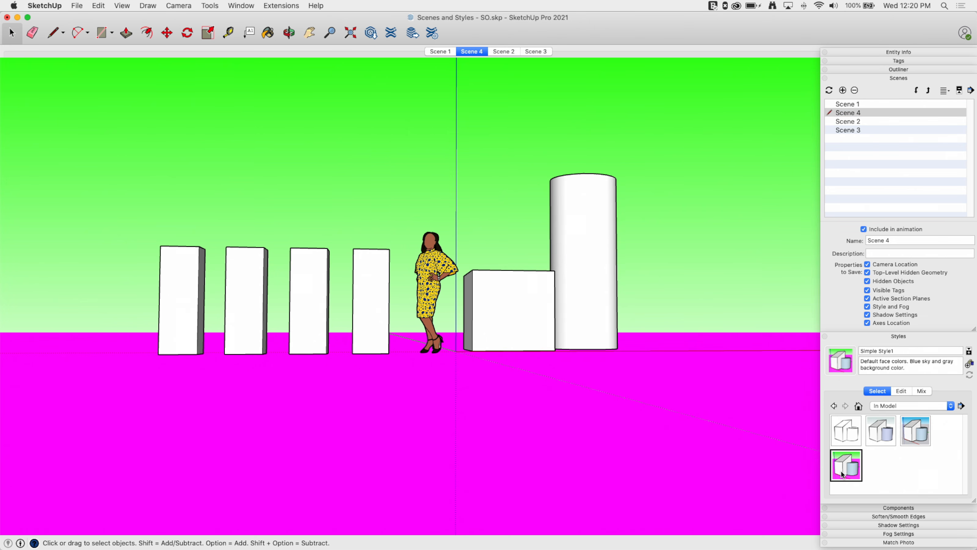
Switch to Scene 3 and back to Scene 4 to compare their stored views and styles
click(531, 54)
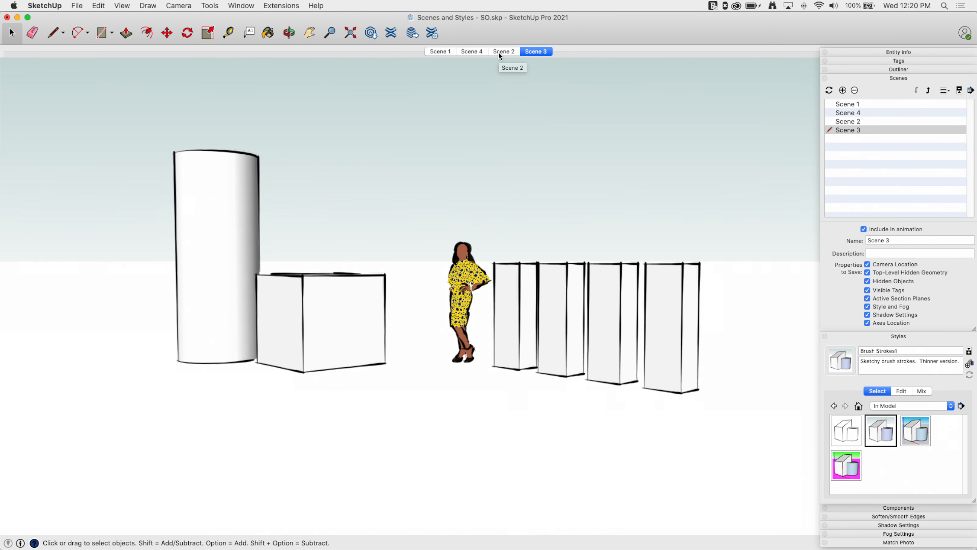
click(473, 52)
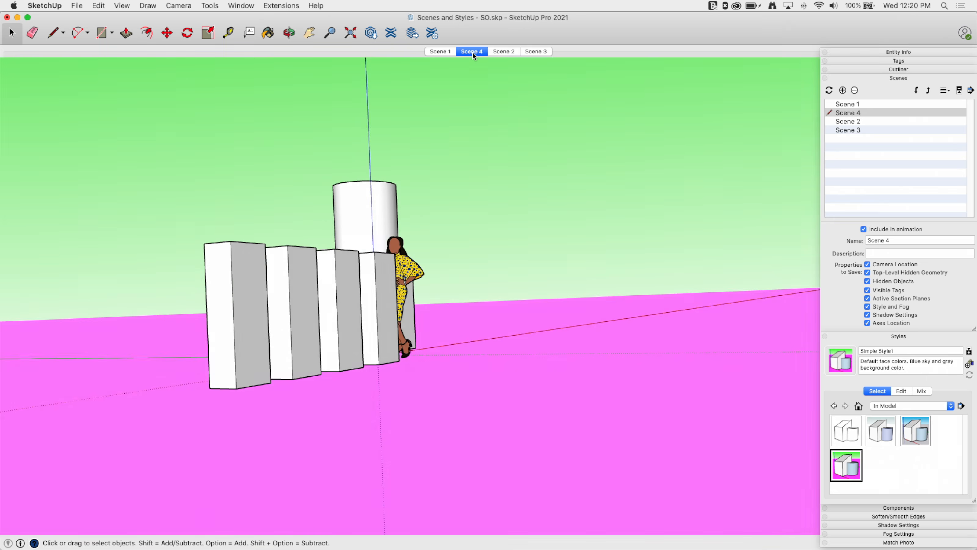